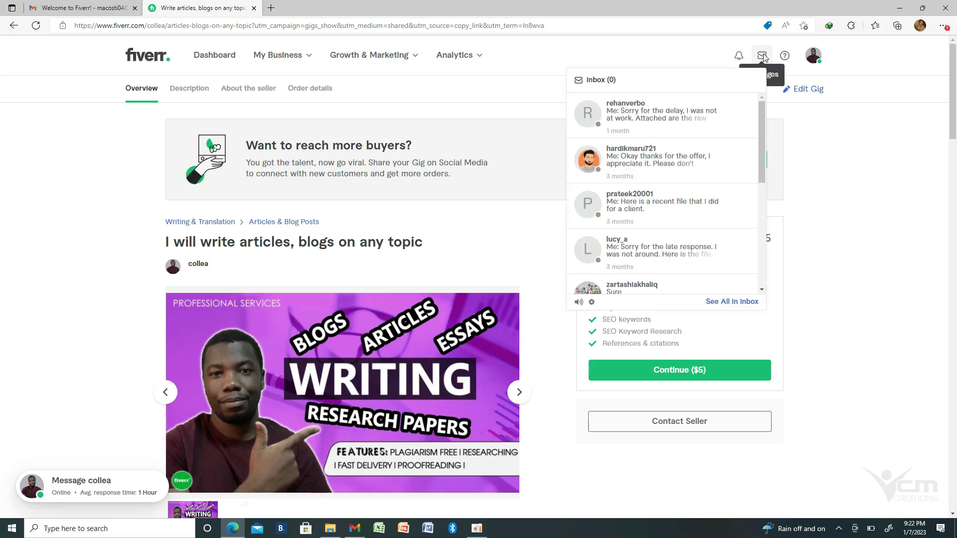
# Open the full Fiverr inbox and view two older buyer conversations
pyautogui.click(662, 202)
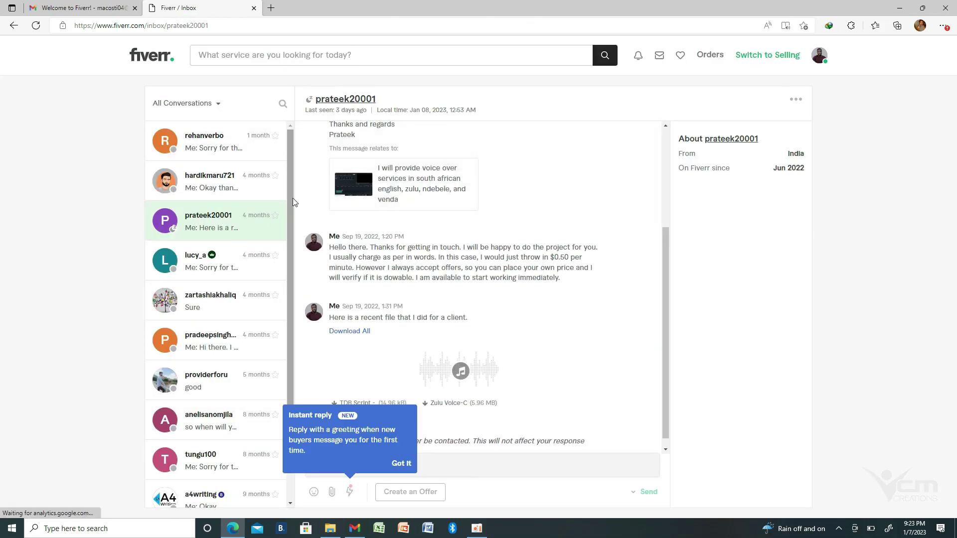
pyautogui.click(224, 340)
pyautogui.click(209, 420)
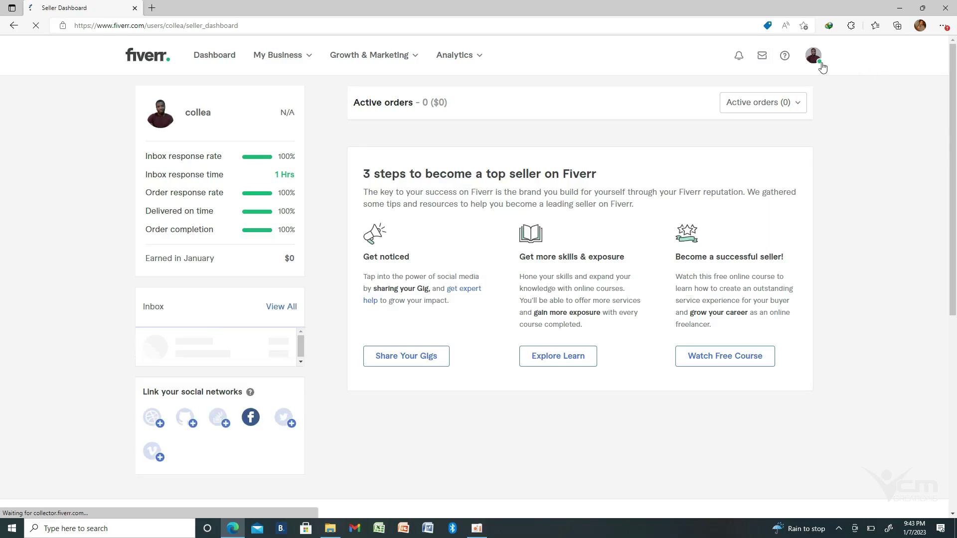
# Open the Google account menu from the Ndebele PDL Audiobook Workflow sheet
pyautogui.click(814, 57)
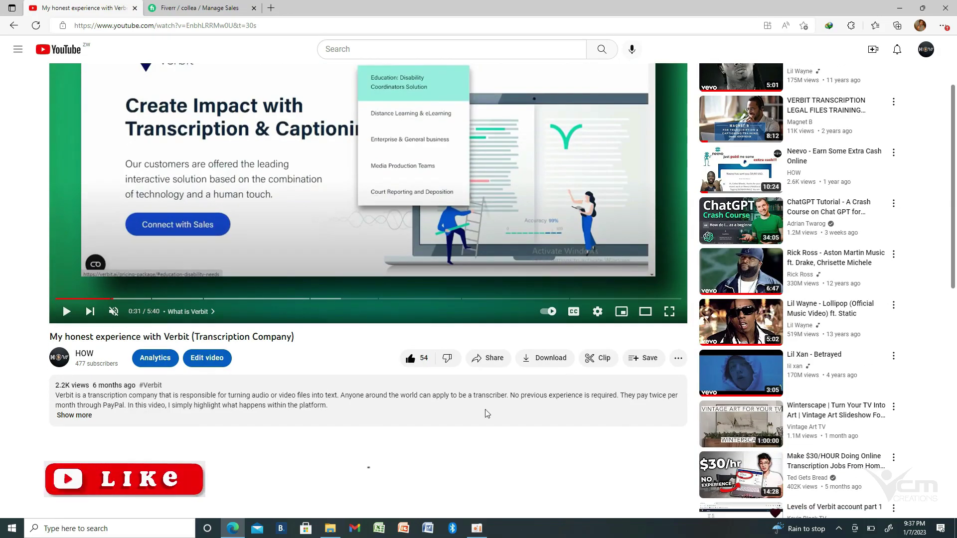
# Bring up the sharing options for the Verbit transcription video
pyautogui.click(489, 358)
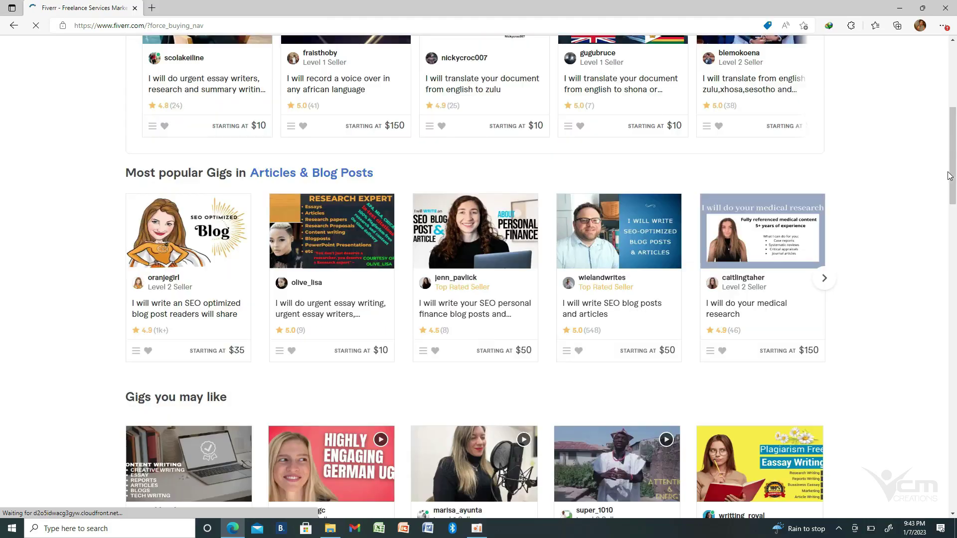
pyautogui.scroll(-2, 948, 176)
pyautogui.scroll(-2, 947, 176)
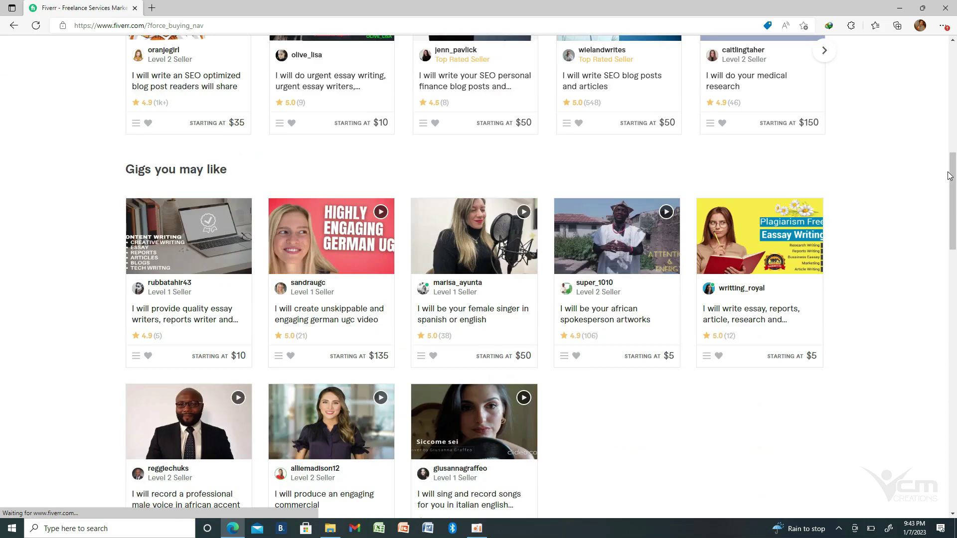
pyautogui.scroll(-2, 947, 176)
pyautogui.scroll(-2, 947, 176)
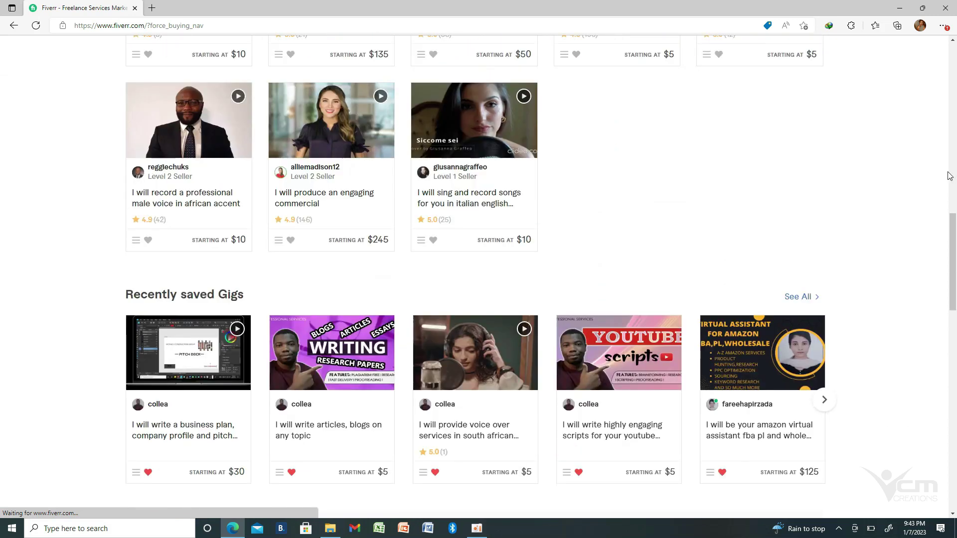
pyautogui.scroll(-2, 948, 176)
pyautogui.scroll(-1, 948, 176)
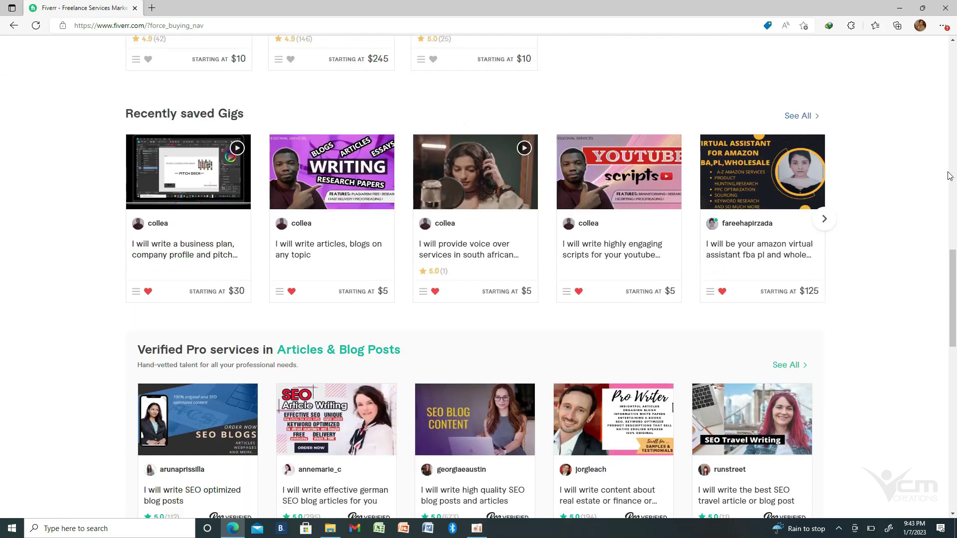
pyautogui.scroll(-2, 947, 176)
pyautogui.scroll(-1, 948, 176)
pyautogui.scroll(-2, 948, 175)
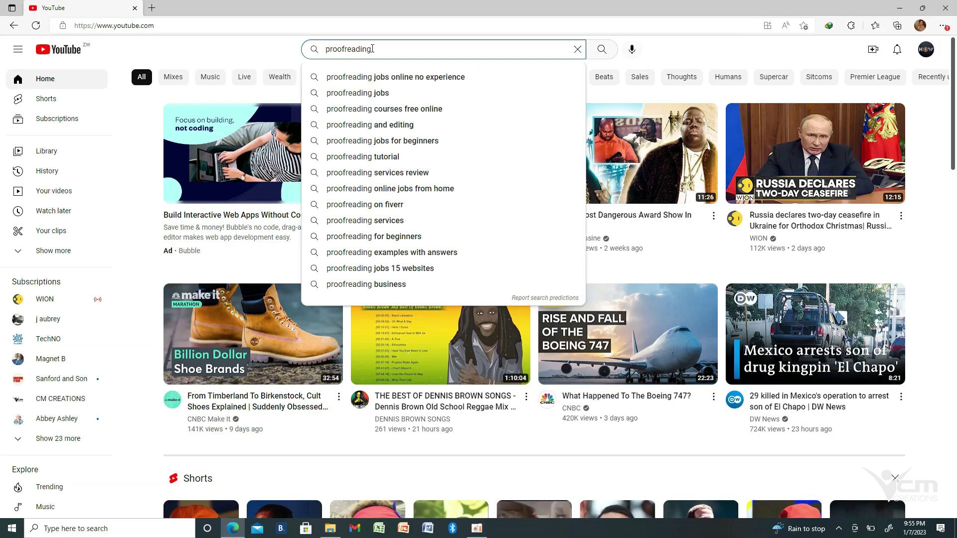
pyautogui.write(' jobs on fiverr')
# Search 'proofreading jobs on fiverr', watch one result fullscreen, then open 'My First Month on Fiverr'
pyautogui.press('Return')
pyautogui.scroll(-2, 304, 265)
pyautogui.scroll(-2, 304, 265)
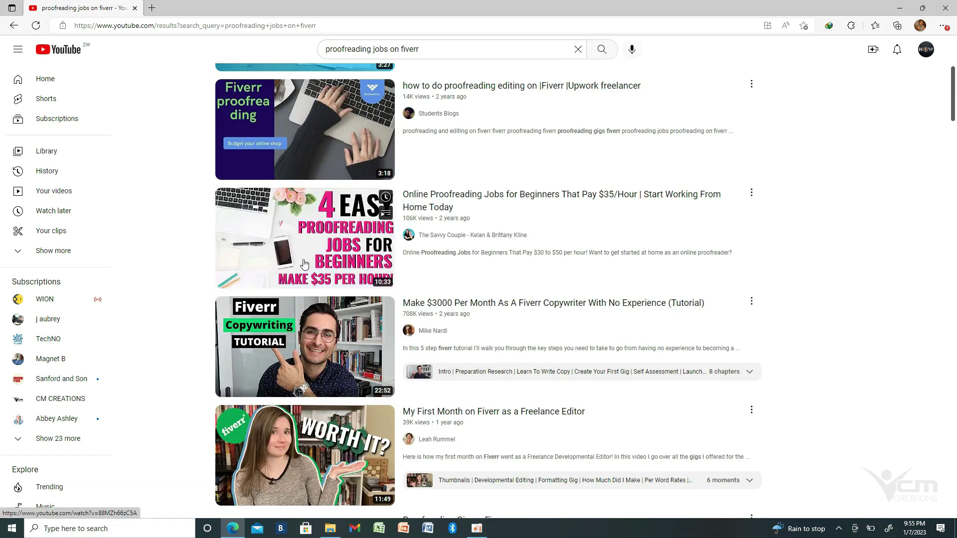
pyautogui.click(304, 265)
pyautogui.doubleClick(455, 362)
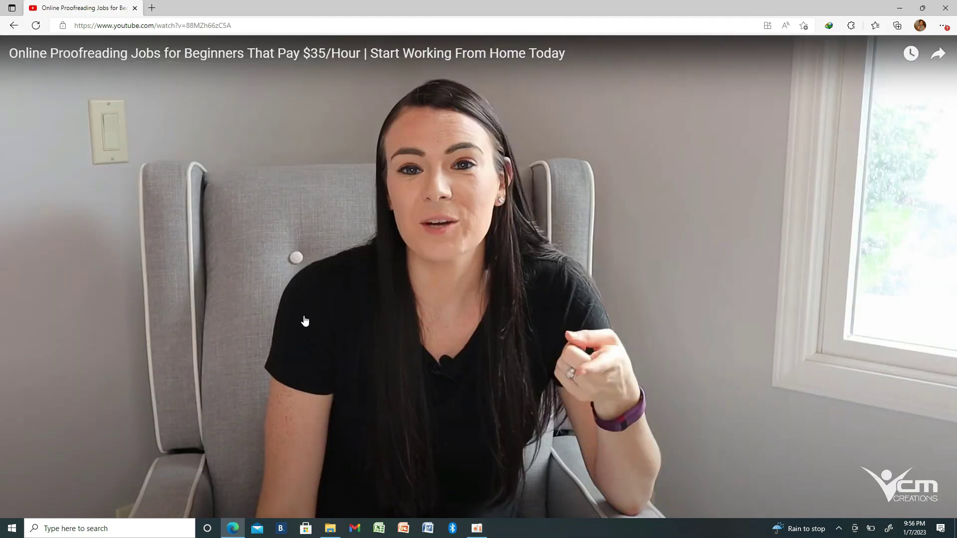
pyautogui.hotkey('alt', 'Left')
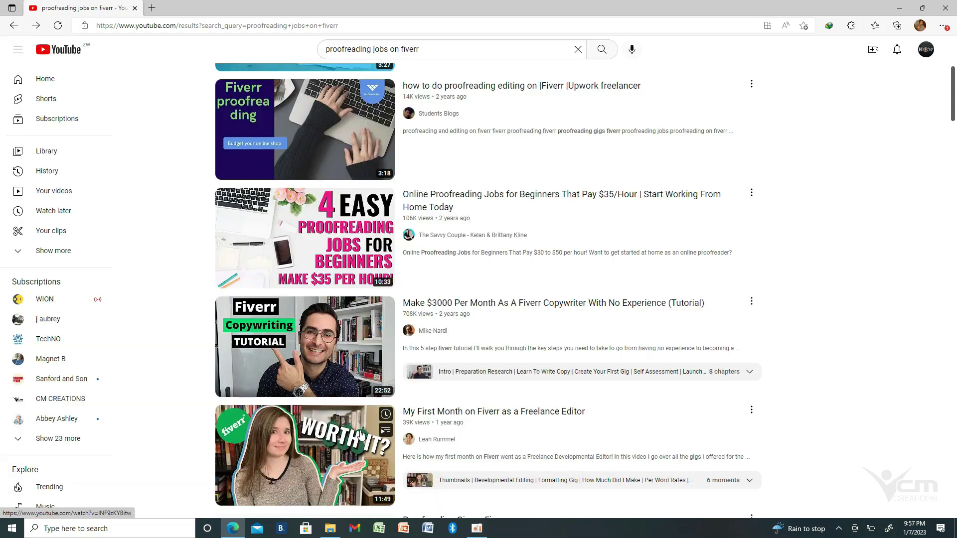
pyautogui.scroll(-1, 459, 305)
pyautogui.click(459, 304)
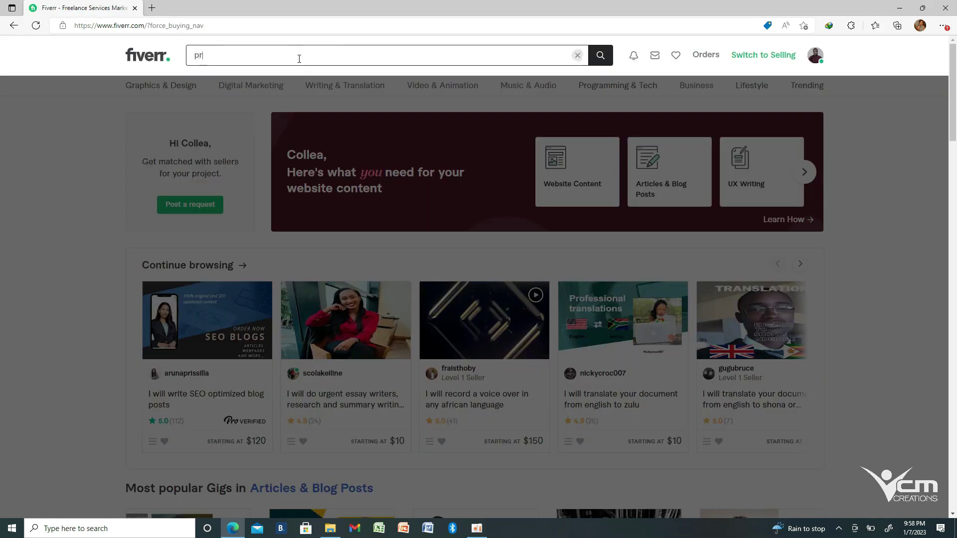
pyautogui.write('oo')
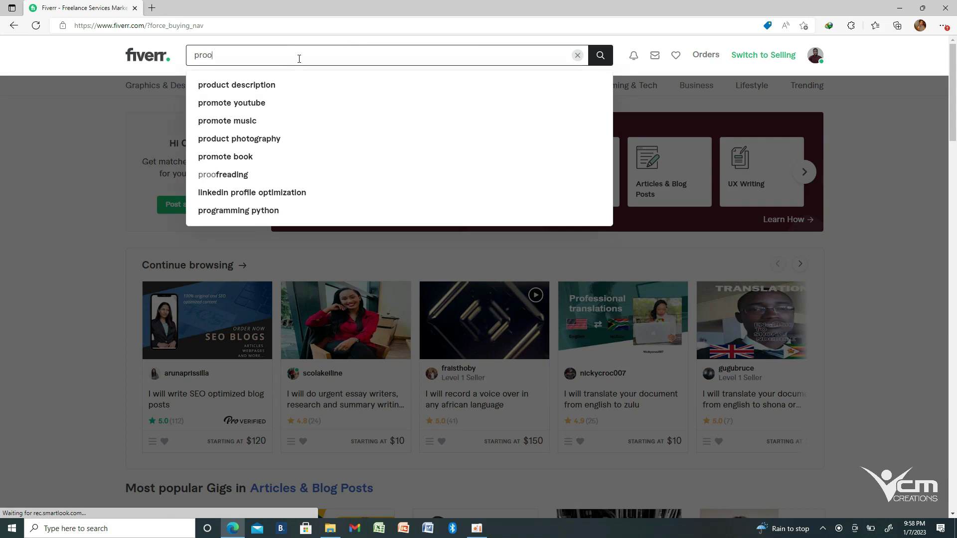
pyautogui.write('freading')
# Choose the 'proofreading and editing' suggestion to list matching gigs
pyautogui.click(240, 100)
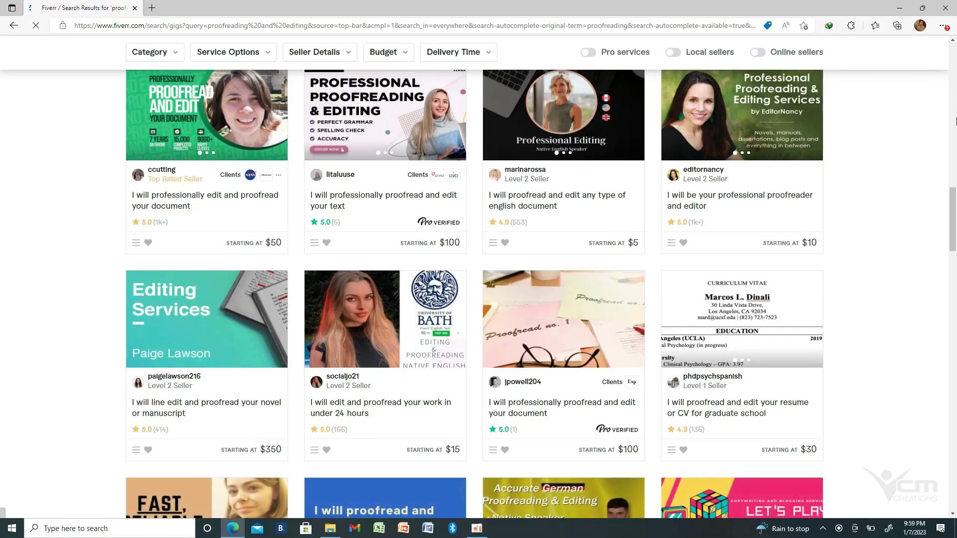
pyautogui.scroll(-1, 955, 121)
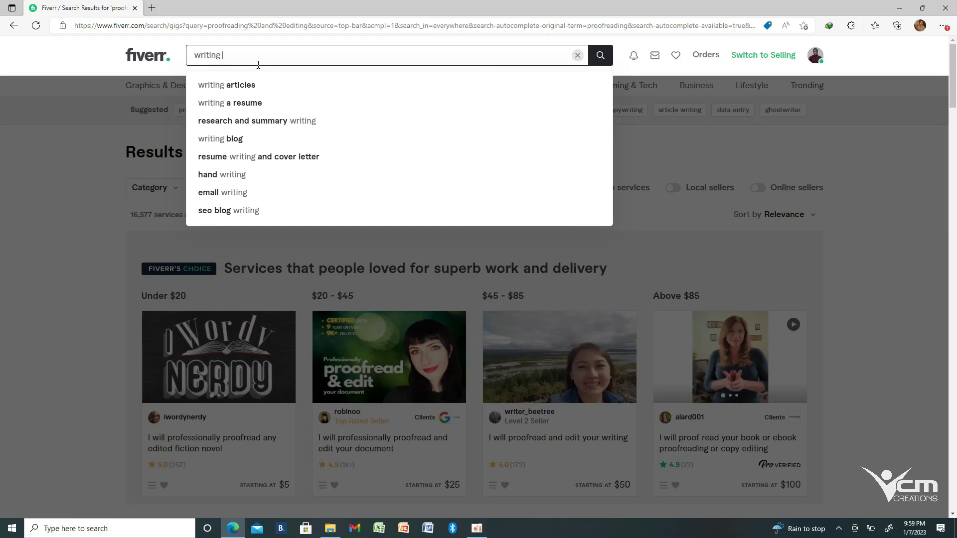
# Submit a Fiverr search for 'writing' services
pyautogui.press('Return')
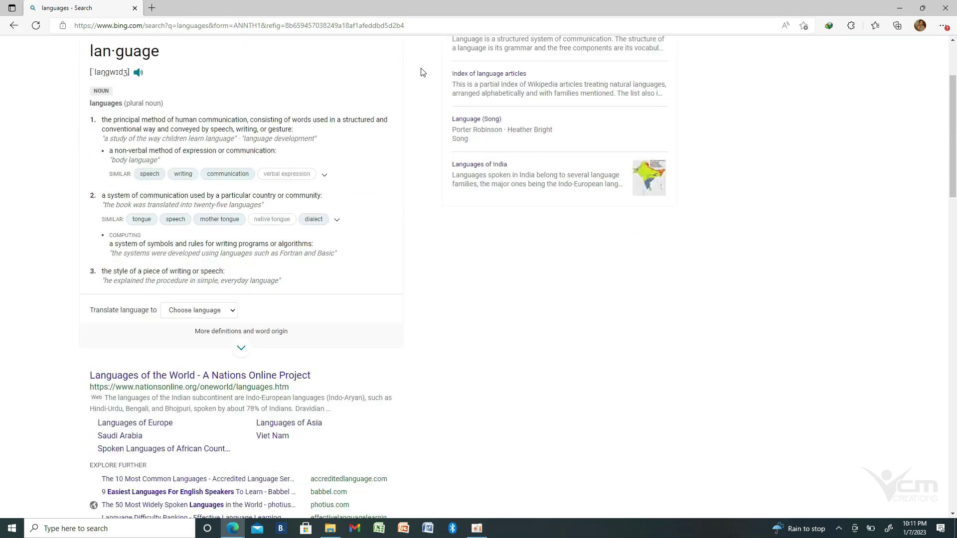
pyautogui.scroll(-5, 421, 71)
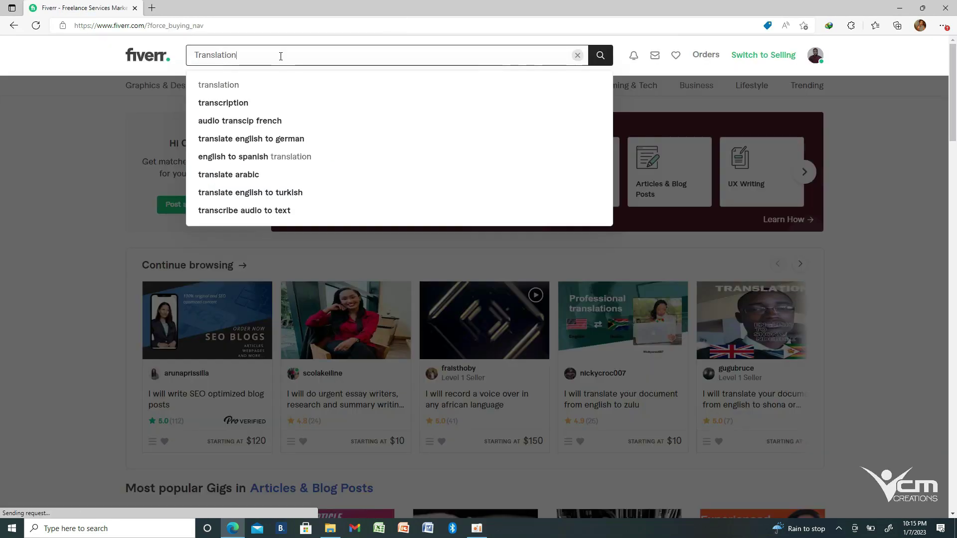
# Run the search for Translation gigs
pyautogui.press('Return')
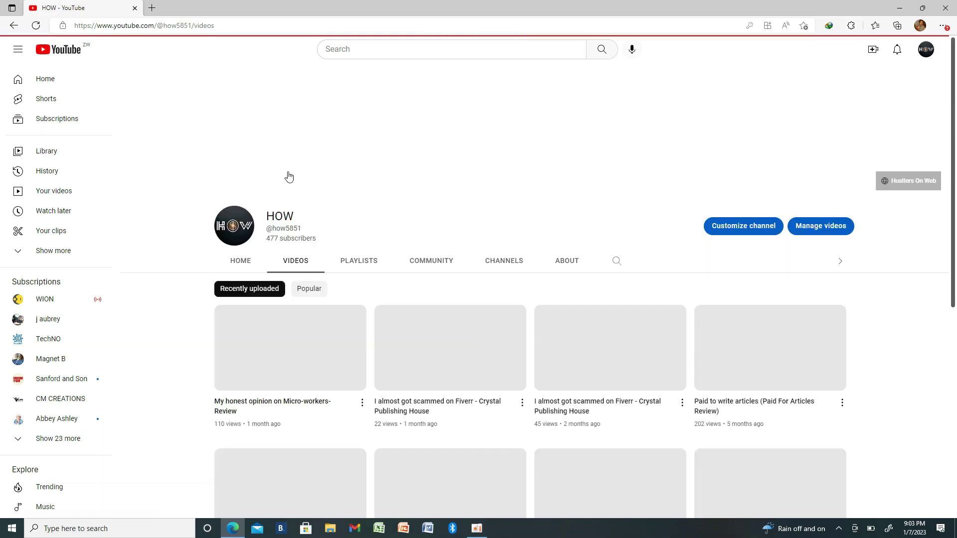
pyautogui.scroll(-2, 546, 273)
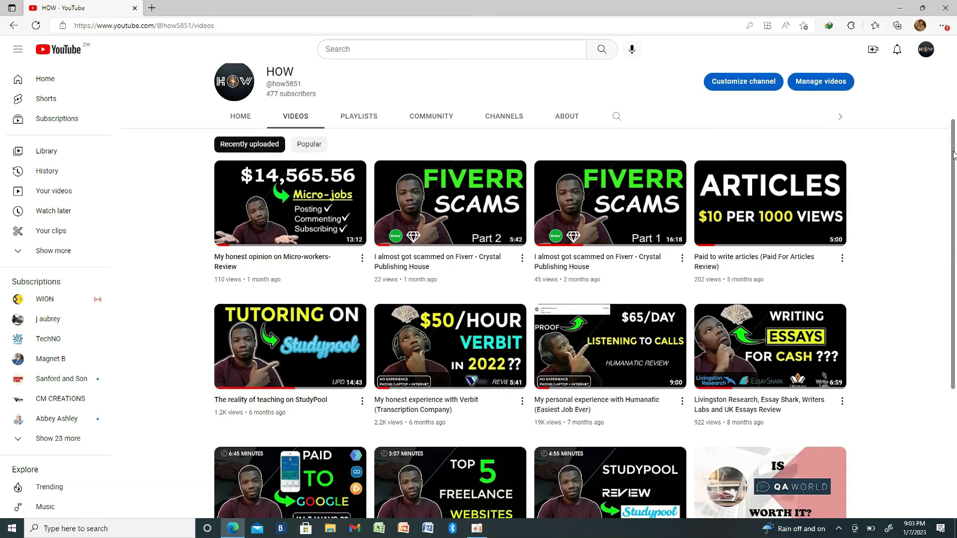
pyautogui.scroll(-1, 561, 274)
# Open the Humanatic experience video and expand its full description
pyautogui.click(572, 273)
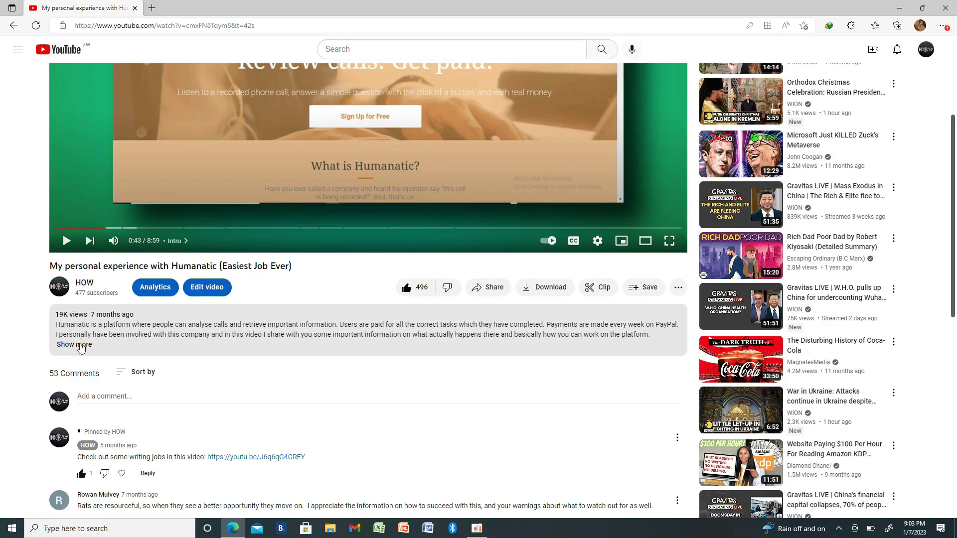
pyautogui.click(68, 343)
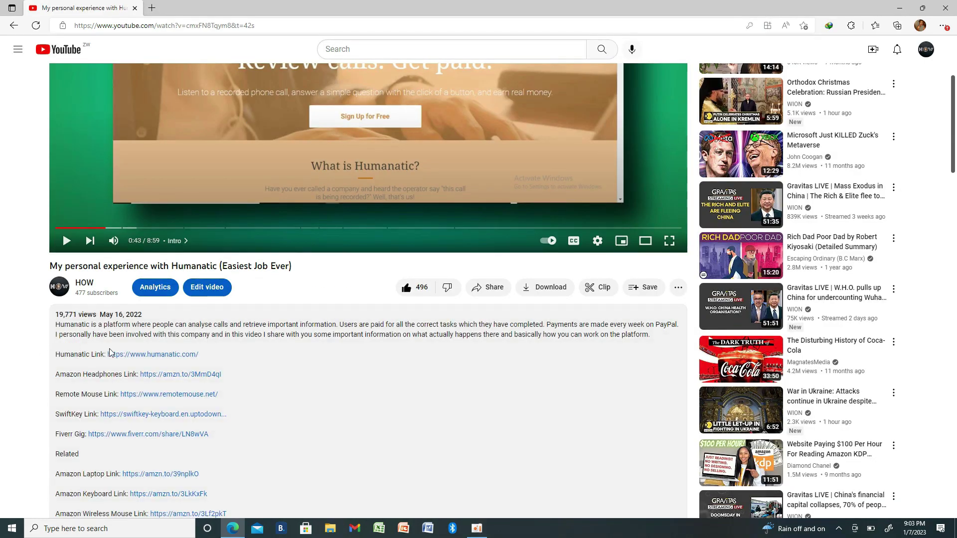
# Open the linked 'I will write articles, blogs on any topic' gig and save it to My first list
pyautogui.click(162, 435)
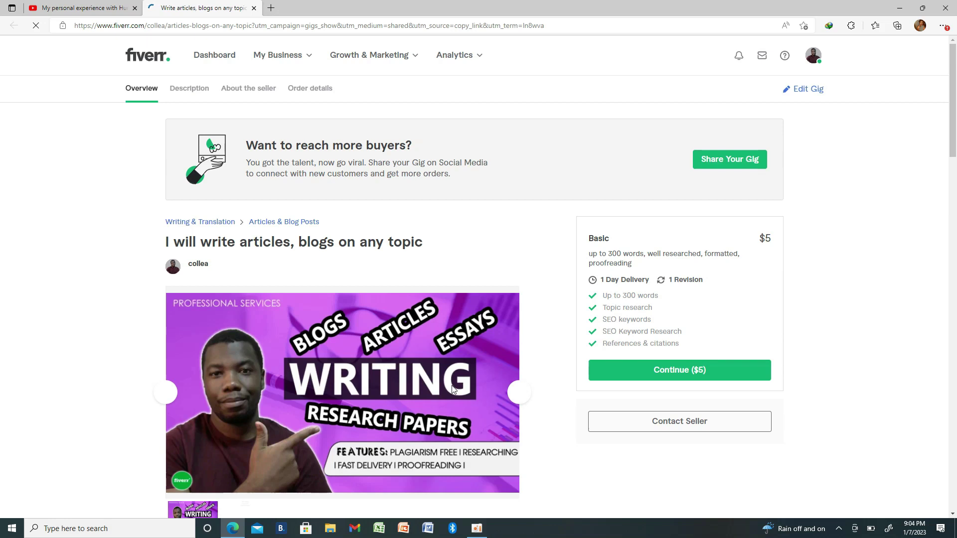
pyautogui.moveTo(955, 87); pyautogui.dragTo(955, 128)
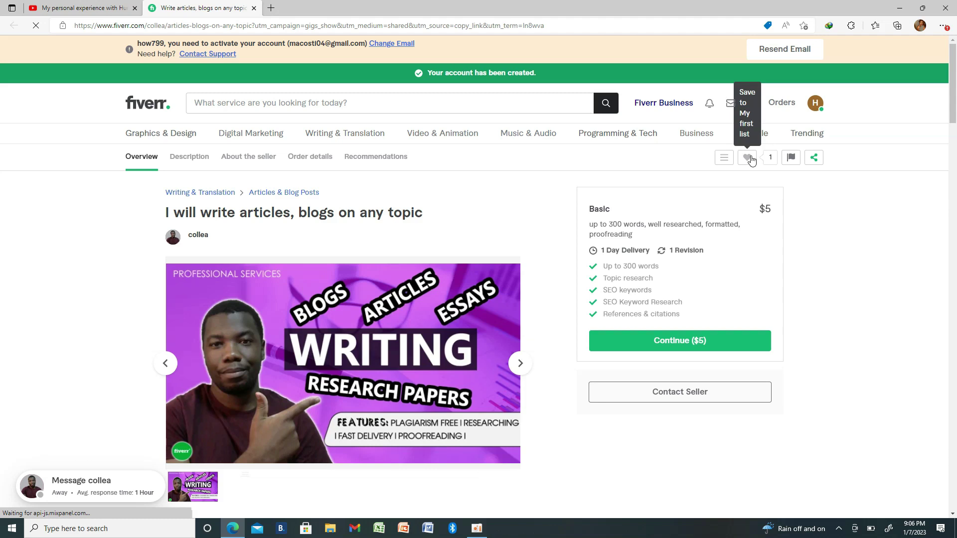
pyautogui.click(748, 158)
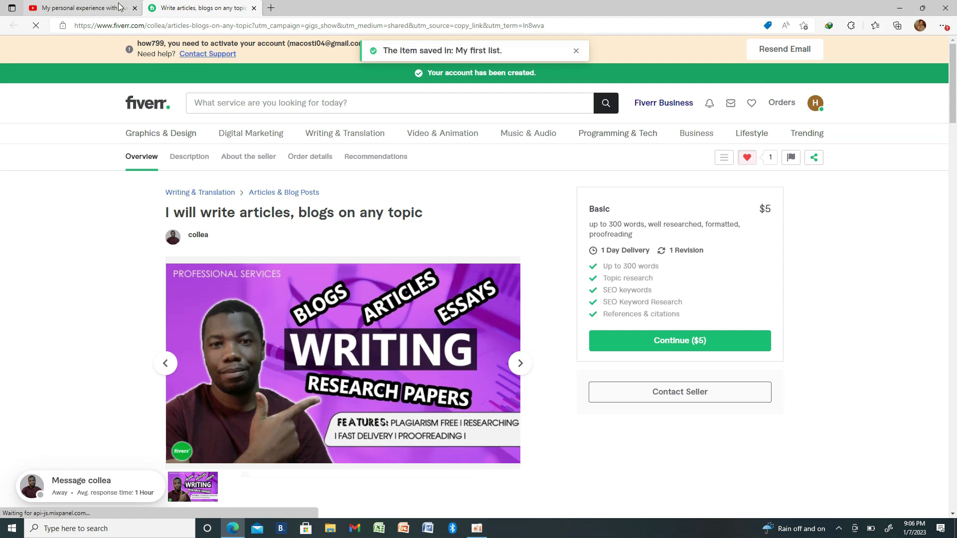
pyautogui.write('lleambedz')
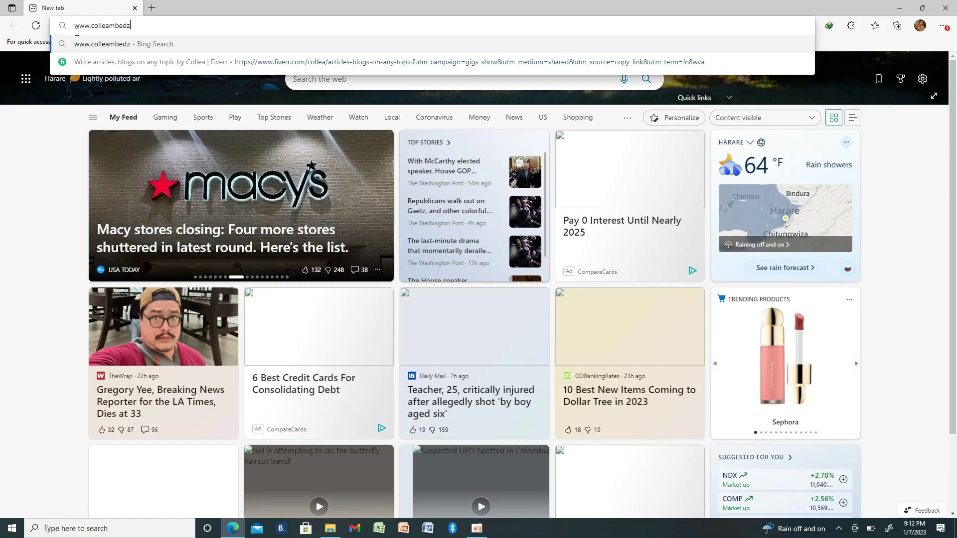
pyautogui.write('i.com')
# Load colleambedzi.com and visit its Writing Services, Contact and Payment pages
pyautogui.press('Return')
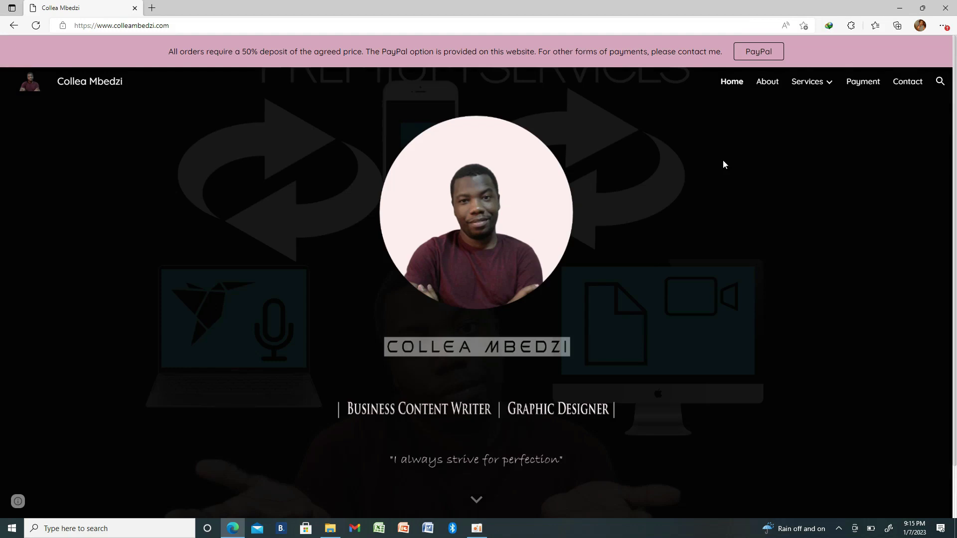
pyautogui.click(825, 83)
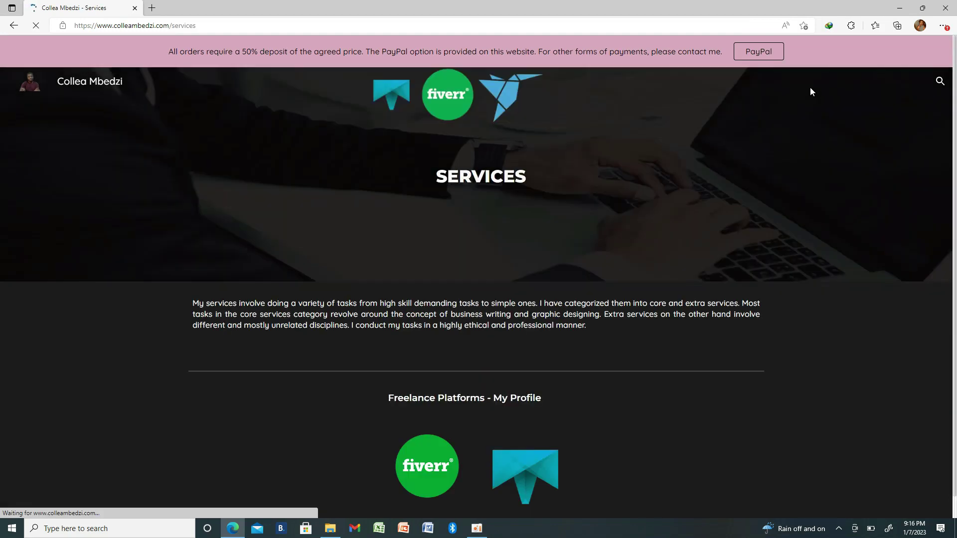
pyautogui.click(781, 104)
pyautogui.moveTo(809, 82)
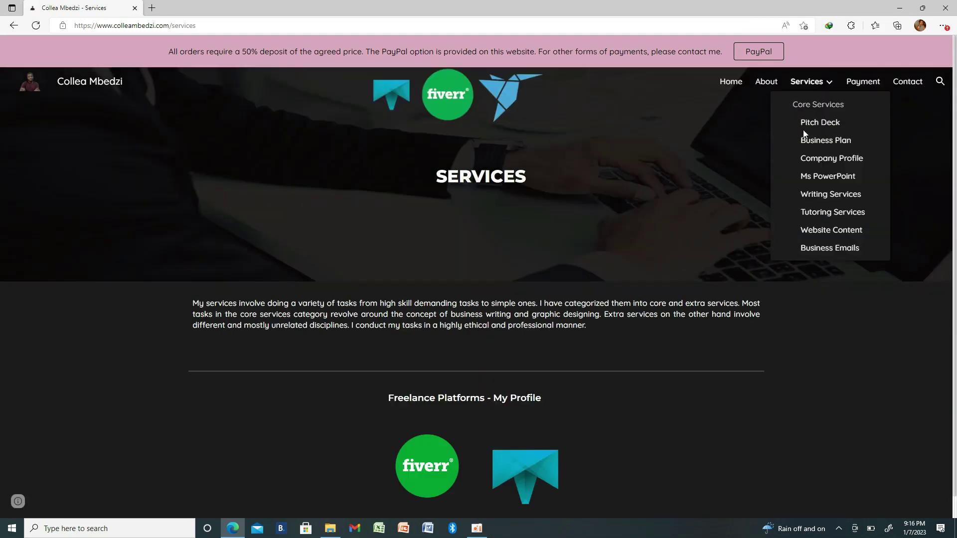
pyautogui.click(822, 195)
pyautogui.scroll(-3, 781, 147)
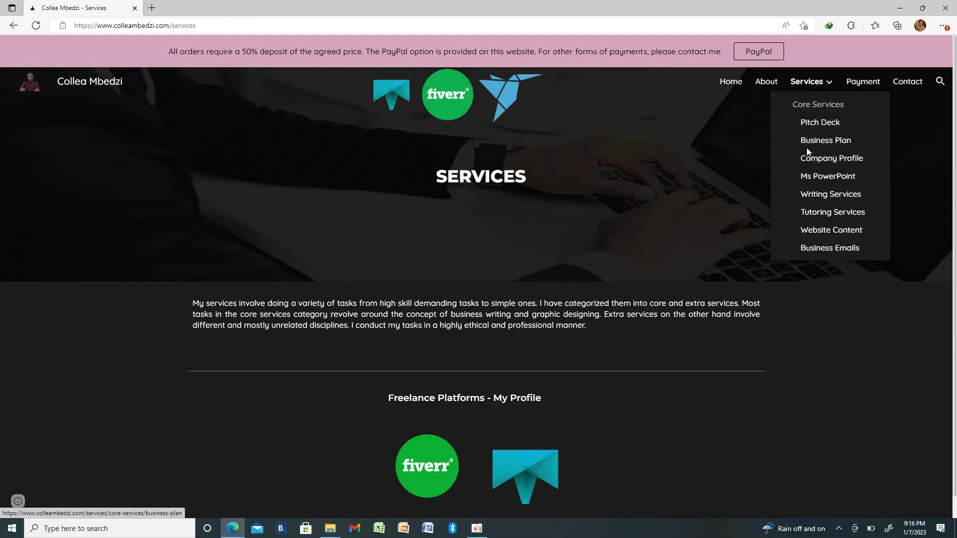
pyautogui.click(907, 82)
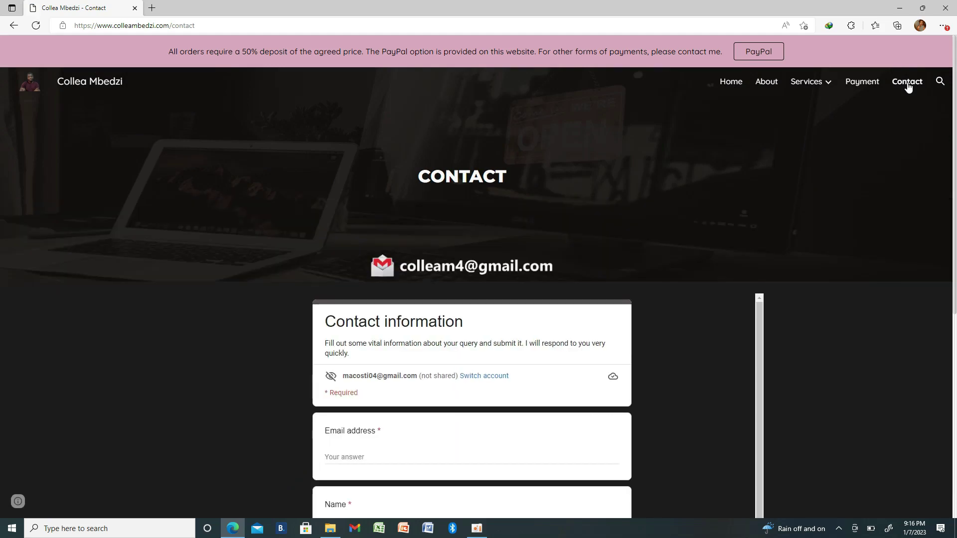
pyautogui.scroll(-5, 908, 88)
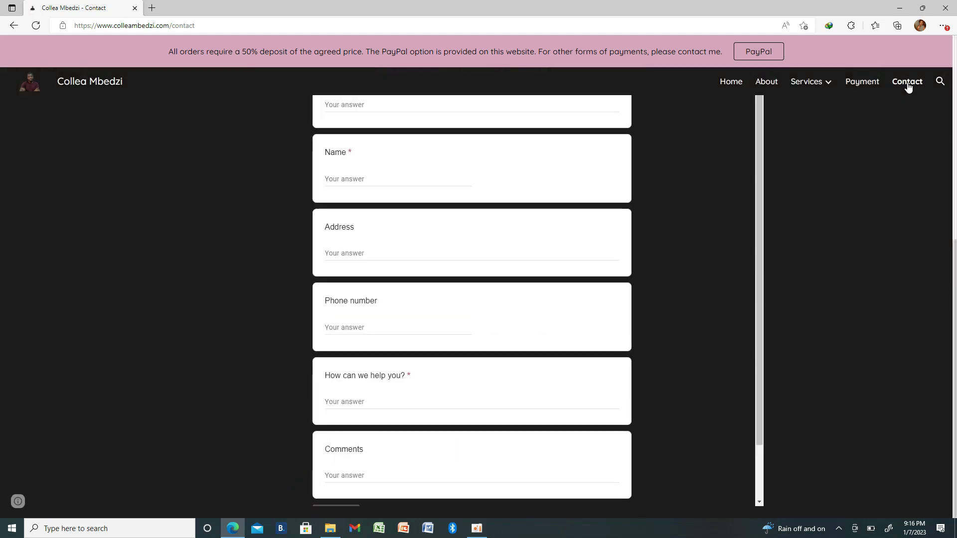
pyautogui.scroll(5, 908, 88)
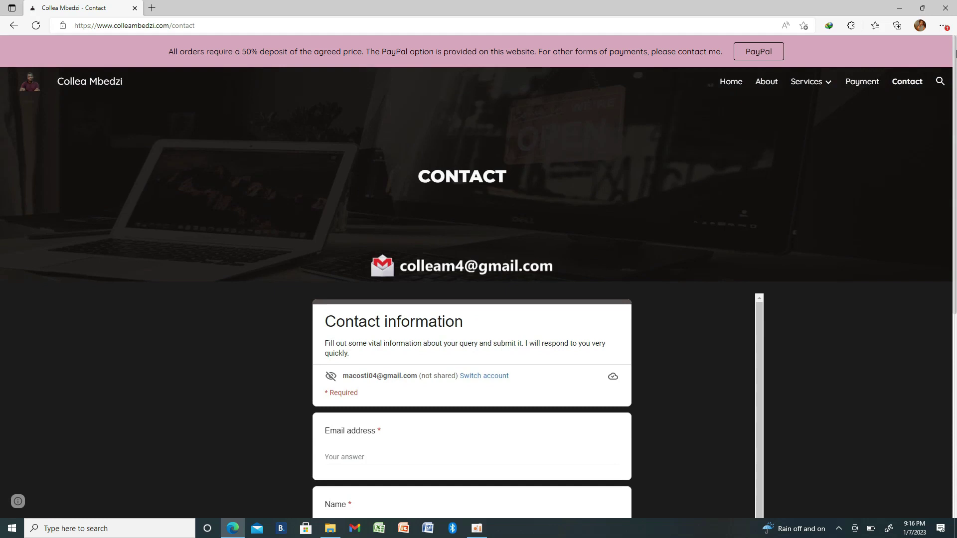
pyautogui.click(849, 85)
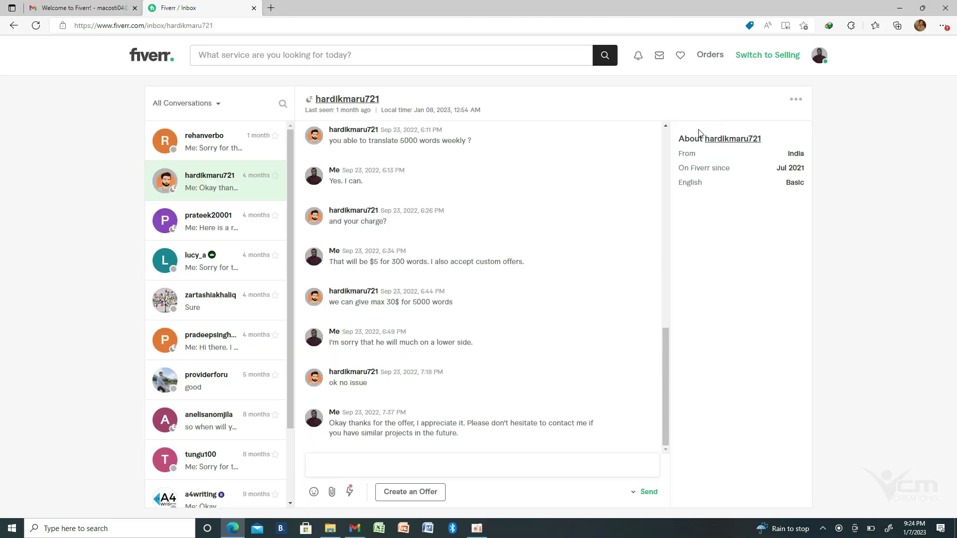
pyautogui.scroll(5, 663, 139)
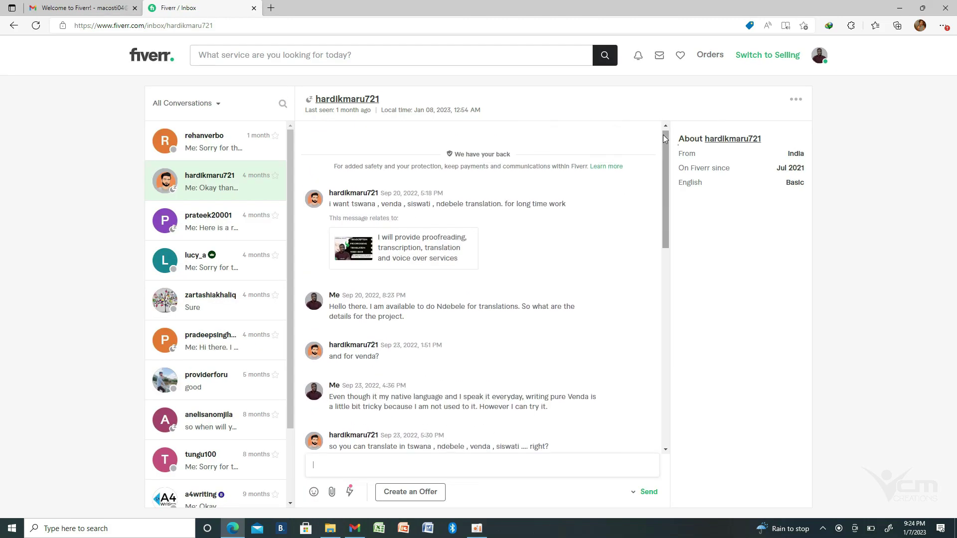